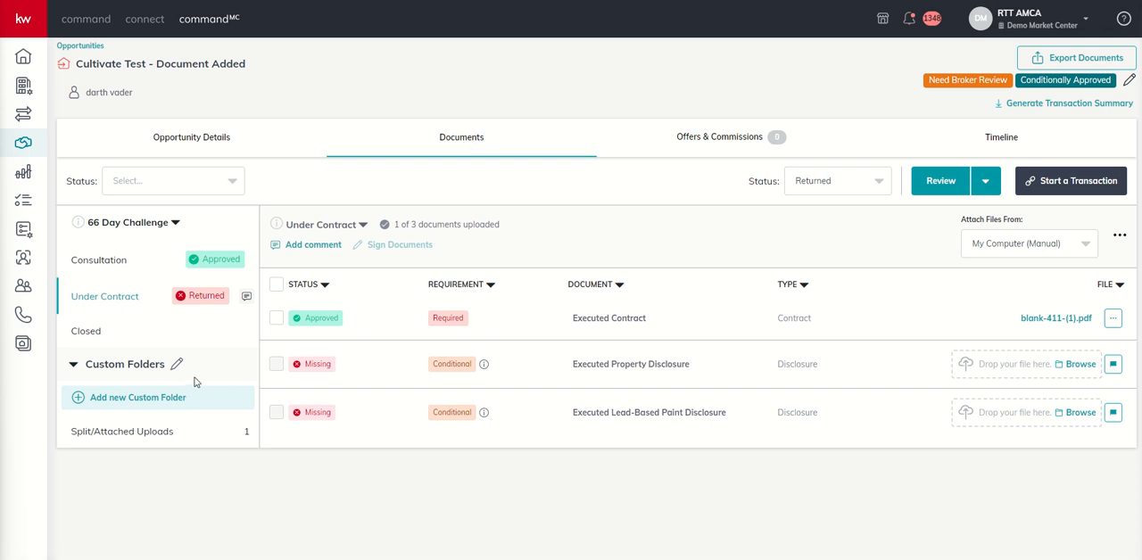
# Create a private custom folder named "Death Star Plans".
pyautogui.click(103, 404)
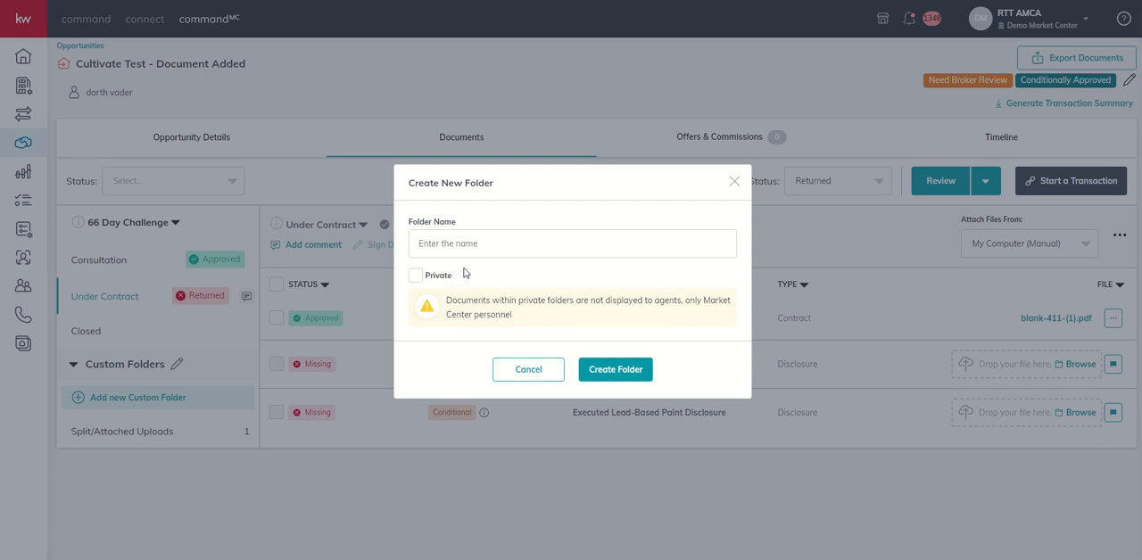
pyautogui.click(483, 245)
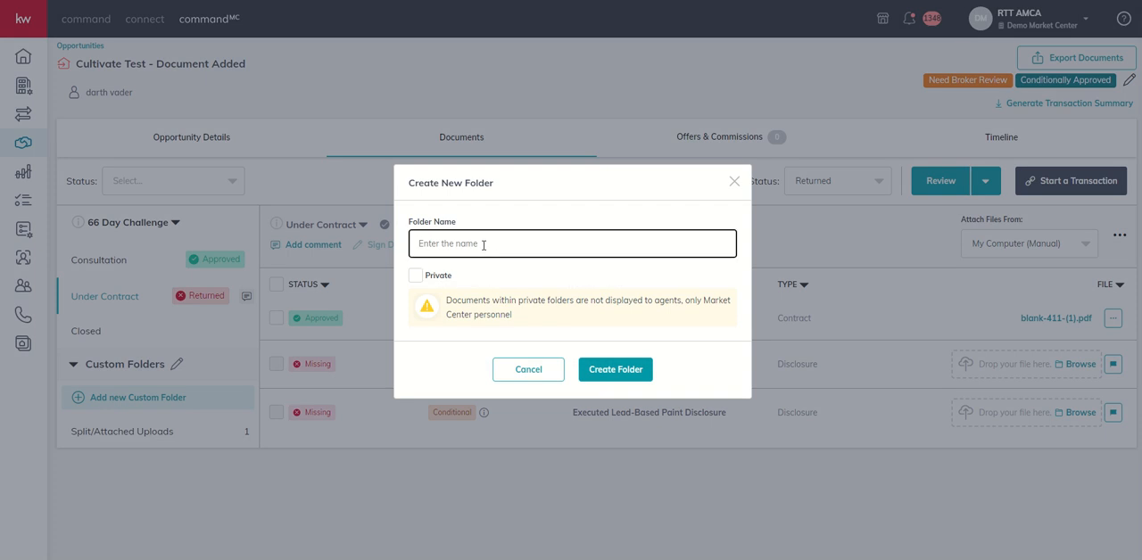
pyautogui.write('Death Star Plans')
pyautogui.click(420, 278)
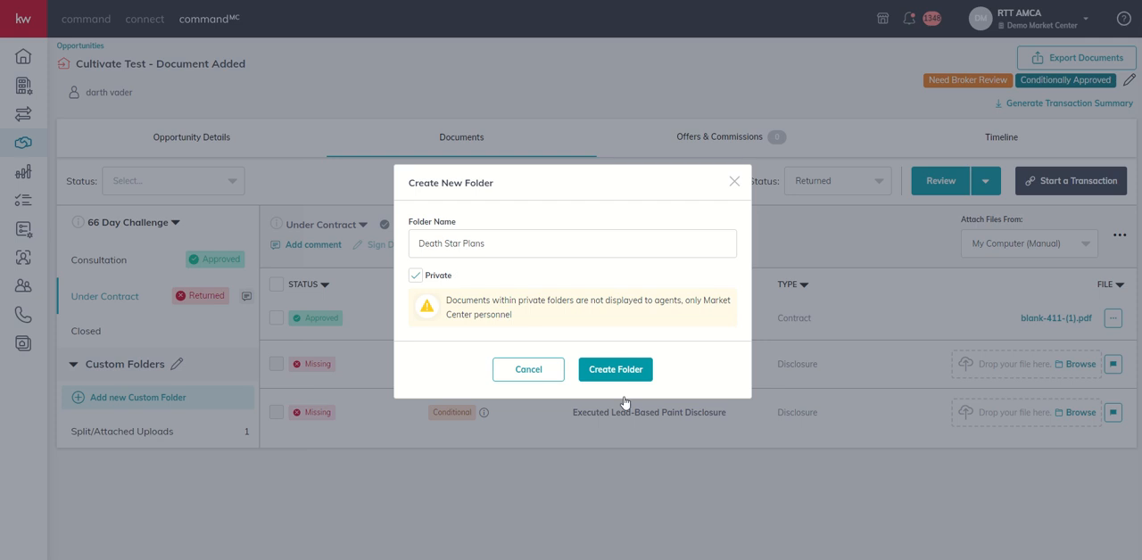
pyautogui.click(600, 378)
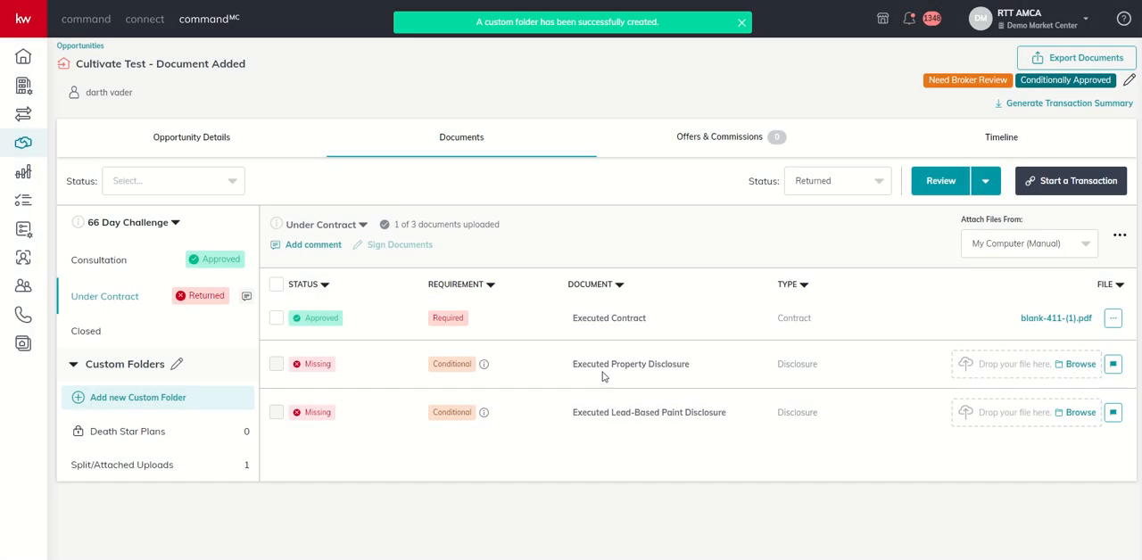
# Start adding a document to the Death Star Plans folder with Inspection as its document type.
pyautogui.click(123, 435)
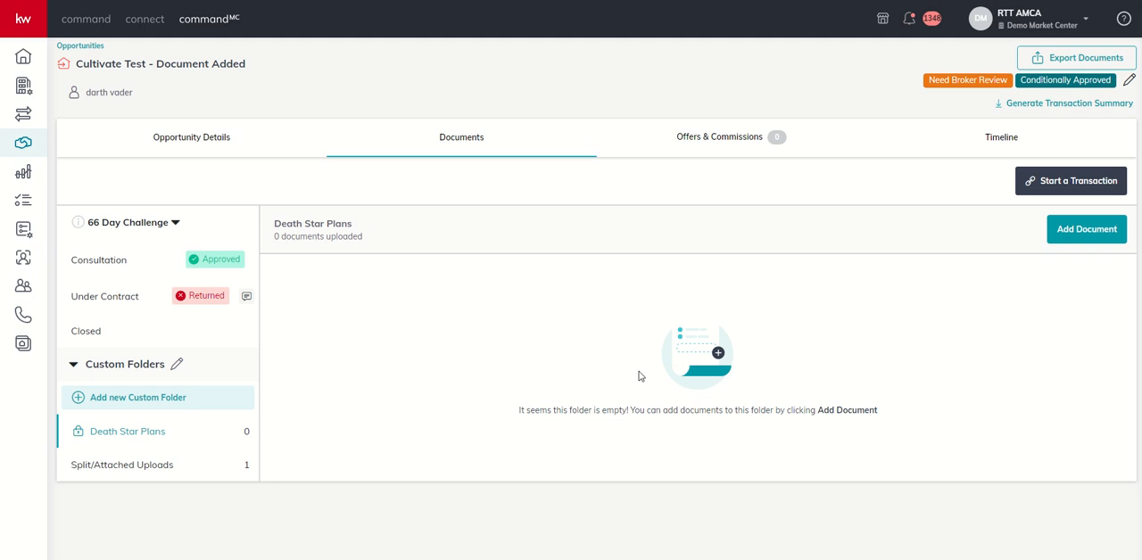
pyautogui.click(1072, 241)
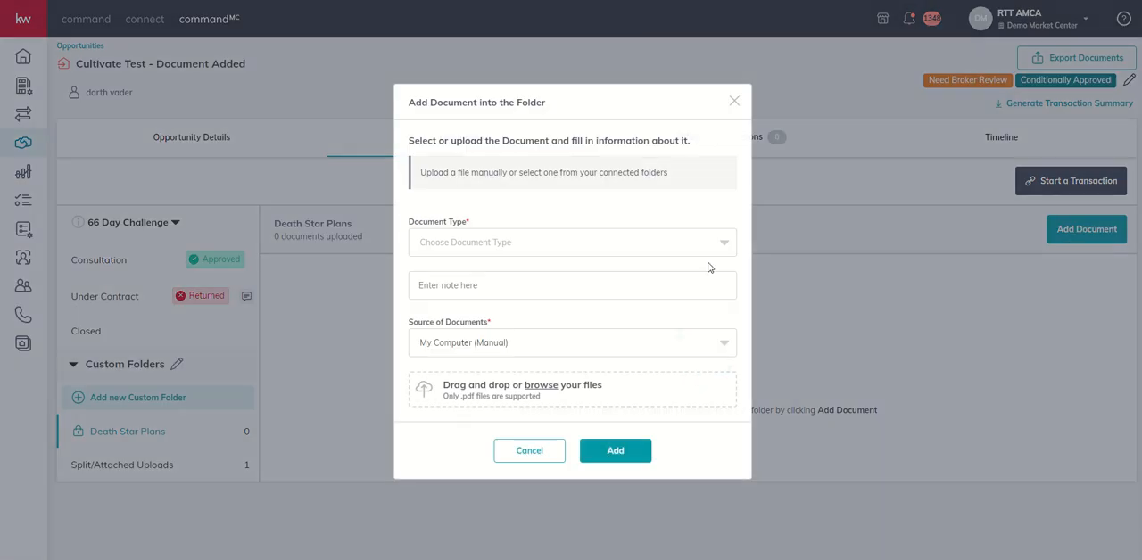
pyautogui.click(518, 246)
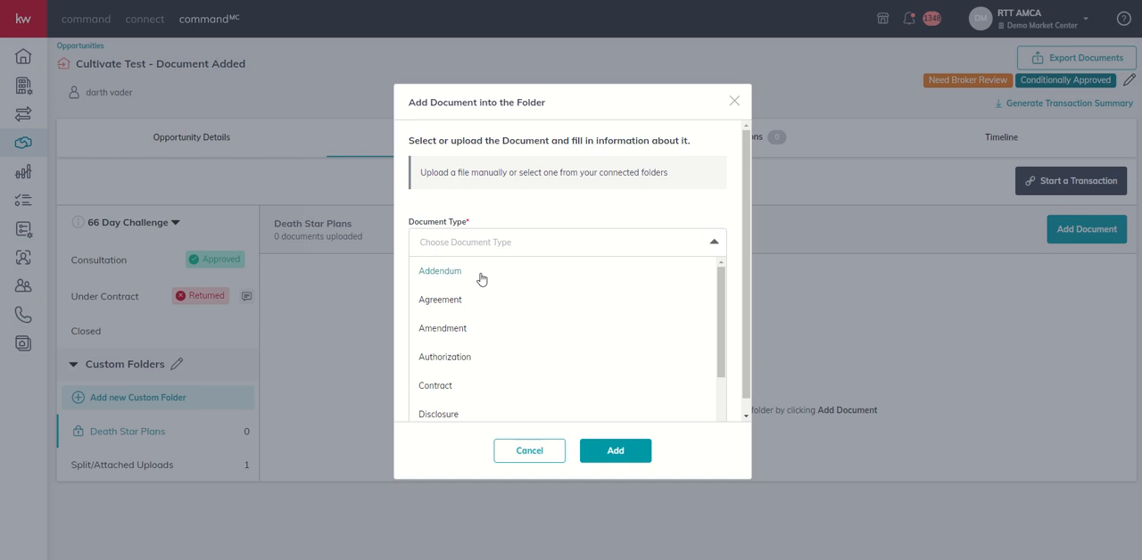
pyautogui.scroll(-1, 482, 316)
pyautogui.scroll(-2, 482, 321)
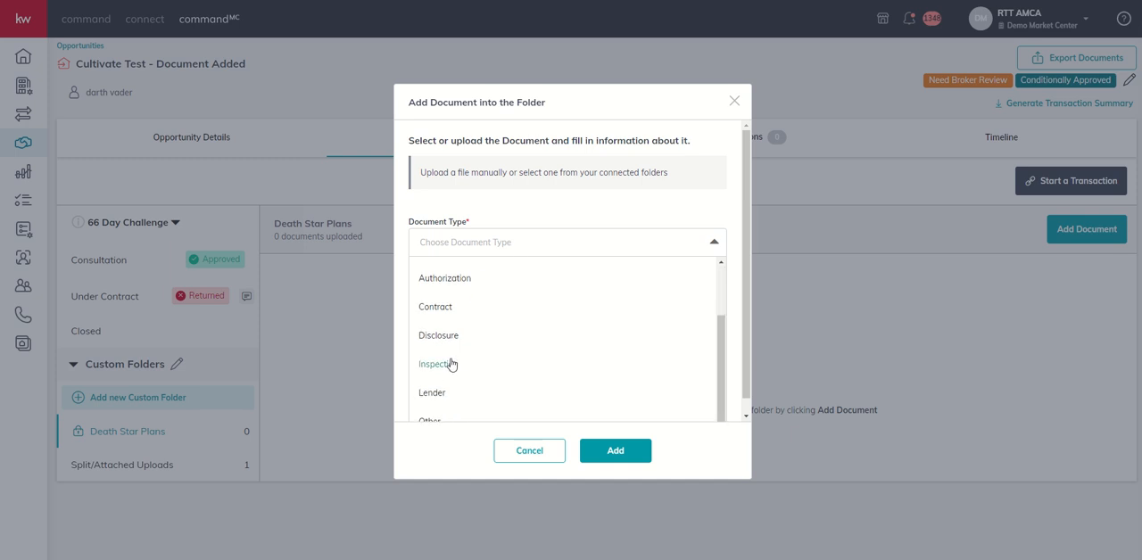
pyautogui.click(452, 362)
# Upload the 6121310 PDF from the R2 Unit folder on the computer as the document's file.
pyautogui.click(457, 283)
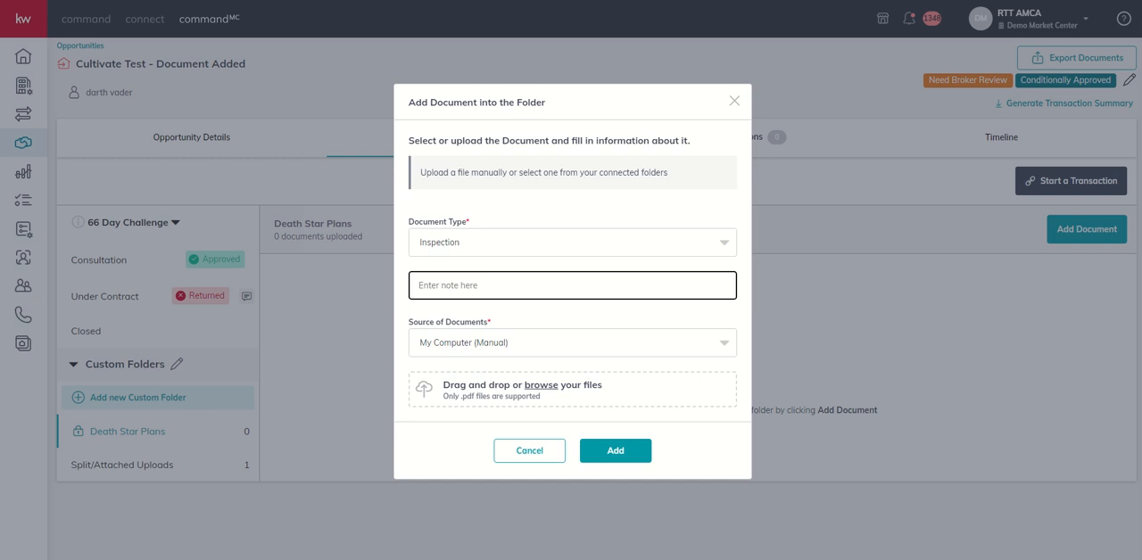
pyautogui.hotkey('alt', 'Tab')
pyautogui.moveTo(465, 124); pyautogui.dragTo(972, 83)
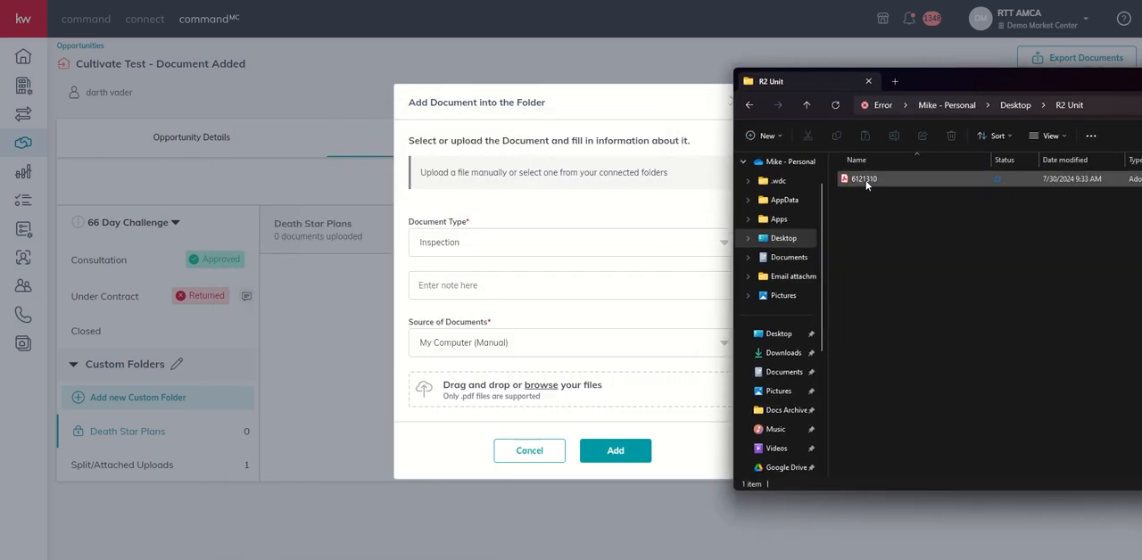
pyautogui.moveTo(865, 184); pyautogui.dragTo(478, 398)
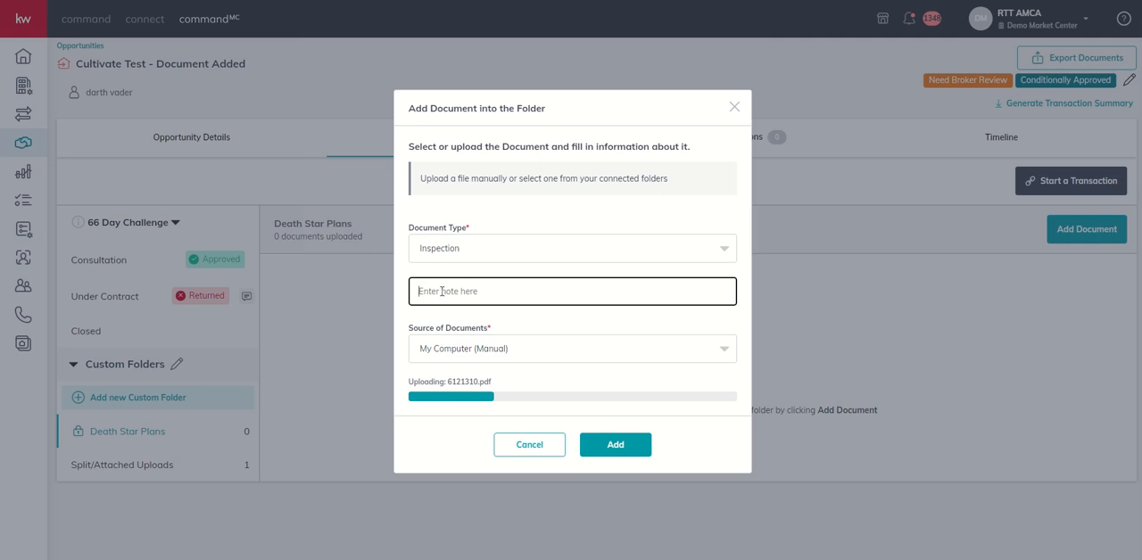
# Enter the note "Send to Obi Wan", keep My Computer (Manual) as the source, and add the document to the folder.
pyautogui.write('Send')
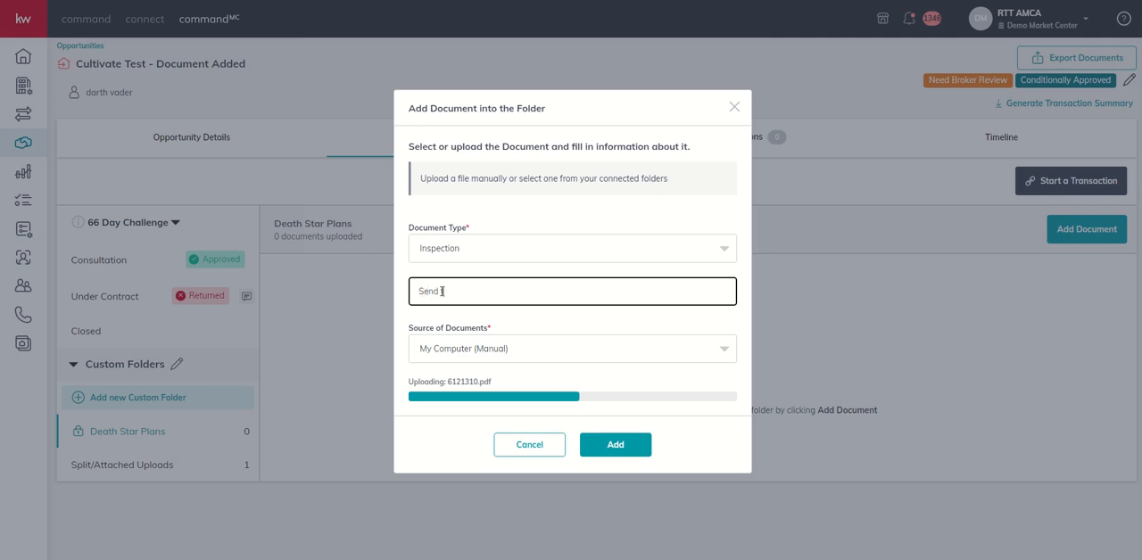
pyautogui.write(' to Obi Wan')
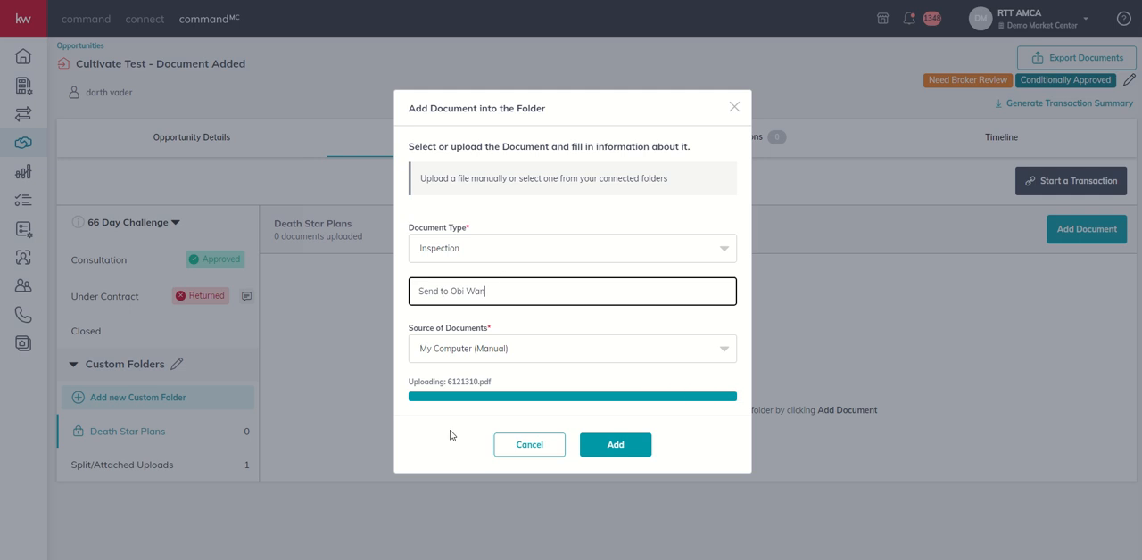
pyautogui.click(605, 453)
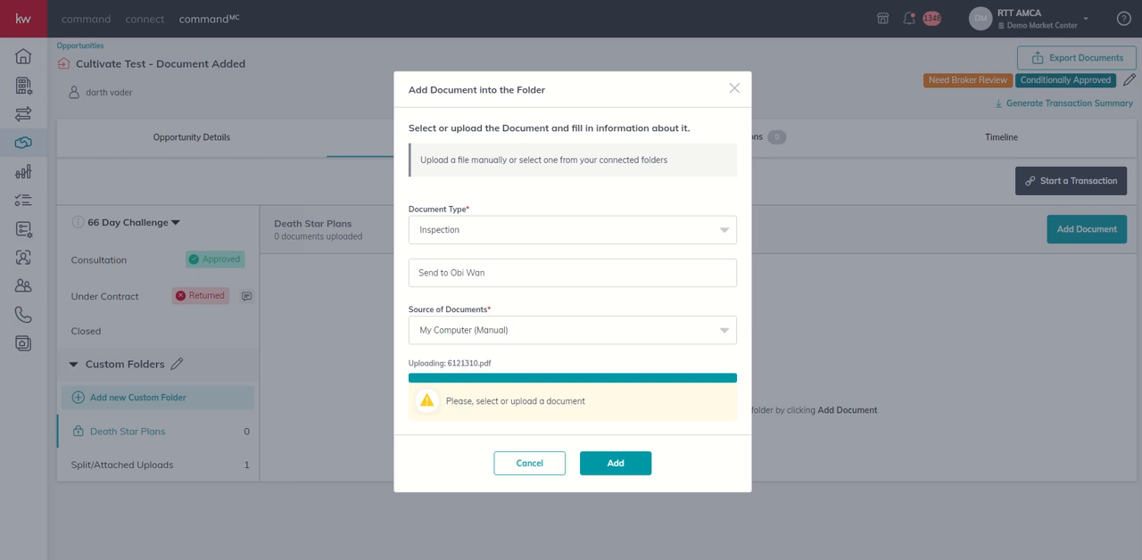
pyautogui.click(560, 287)
pyautogui.click(533, 330)
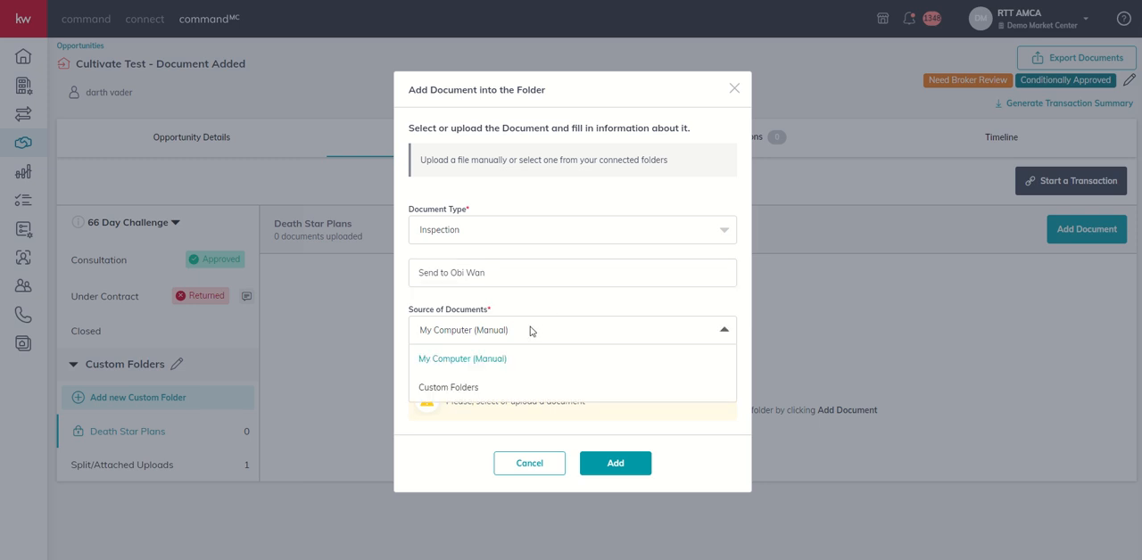
pyautogui.click(440, 361)
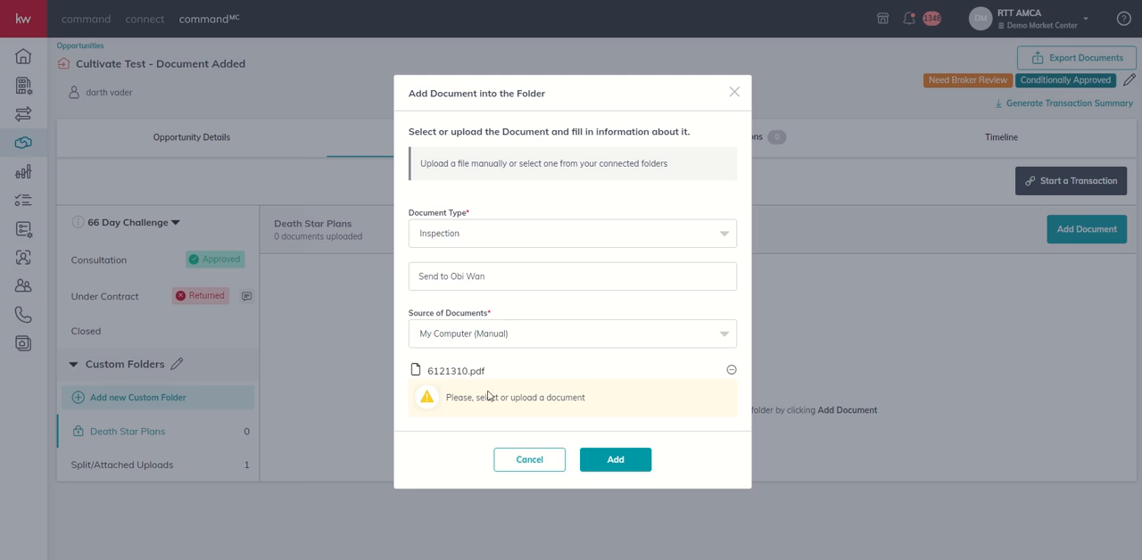
pyautogui.click(632, 467)
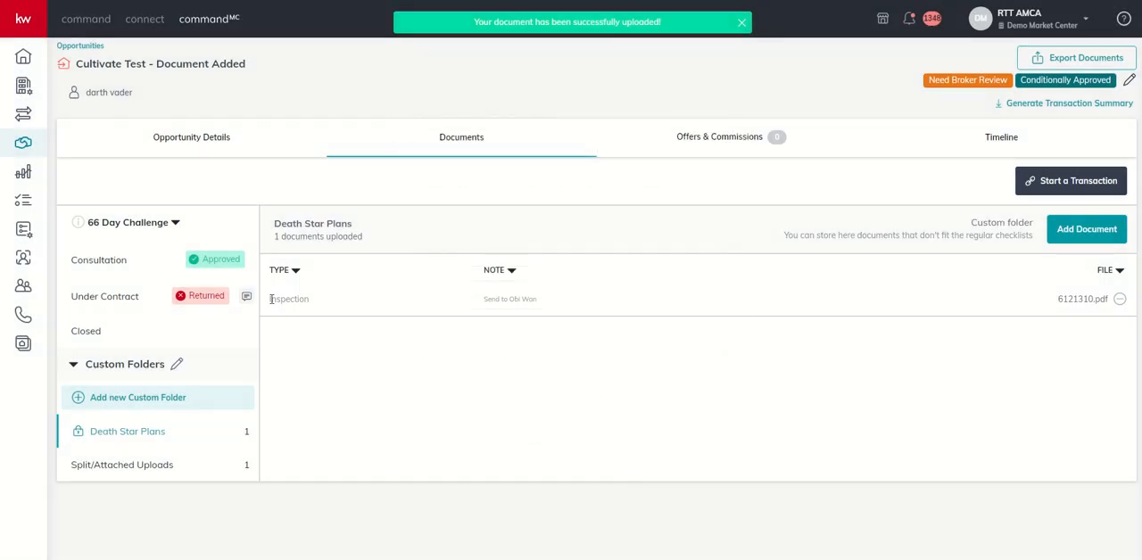
# Open the uploaded 6121310.pdf, look through its first pages, and close the viewer.
pyautogui.click(1080, 301)
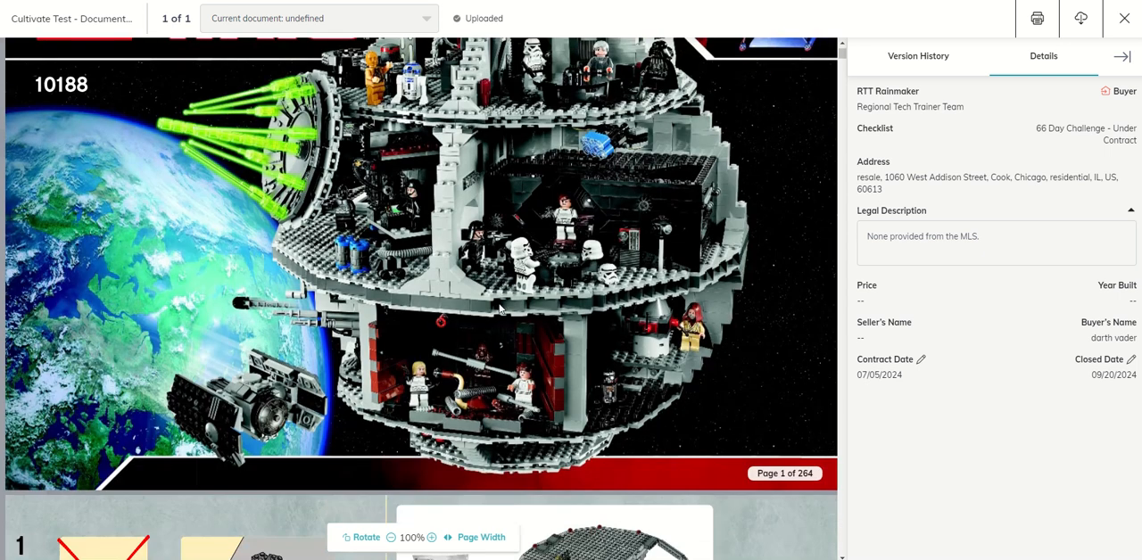
pyautogui.scroll(-15, 502, 307)
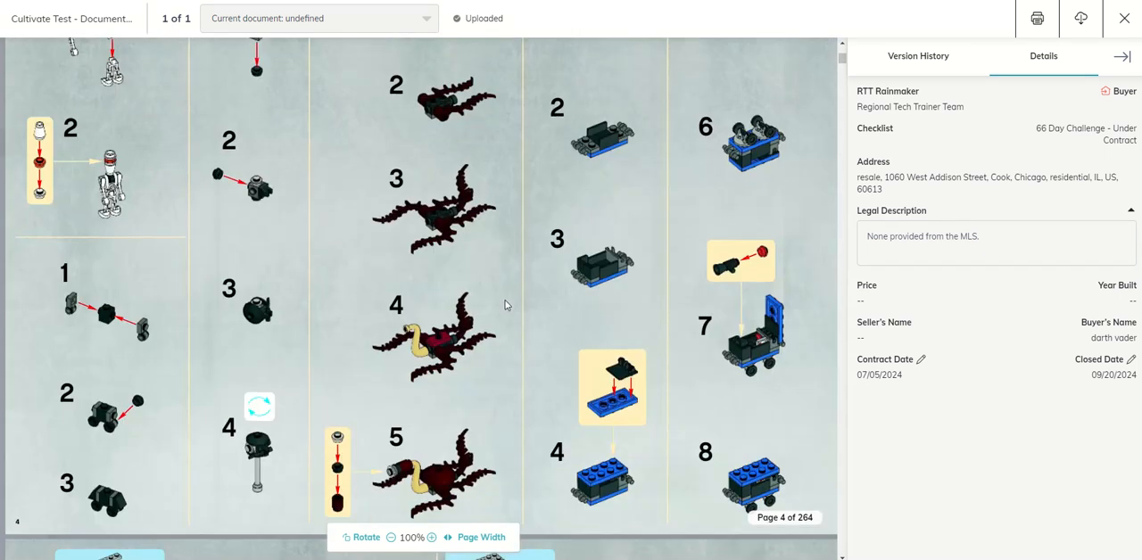
pyautogui.scroll(-5, 505, 300)
pyautogui.scroll(8, 508, 300)
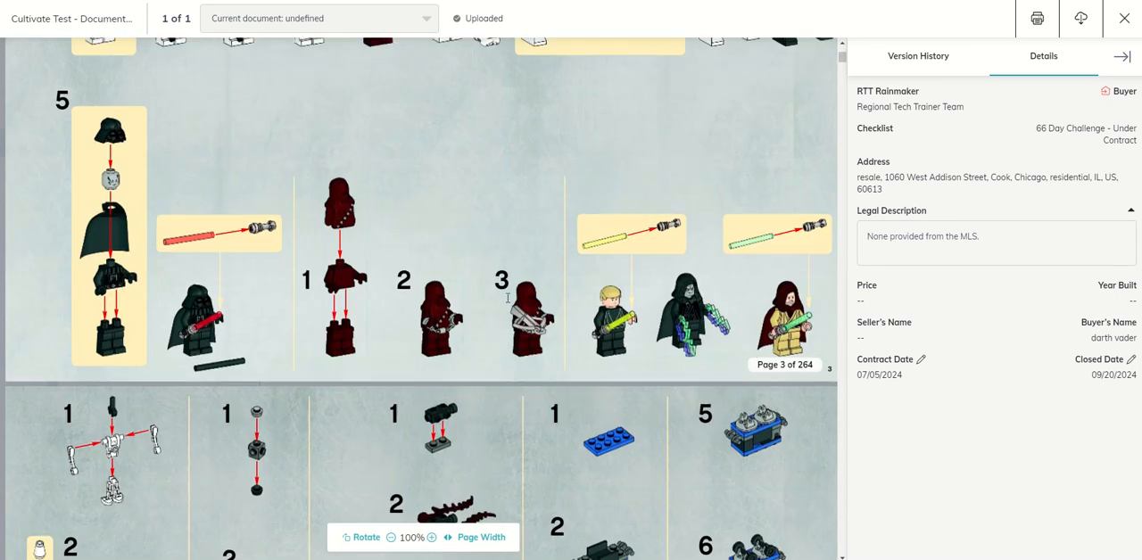
pyautogui.scroll(10, 508, 298)
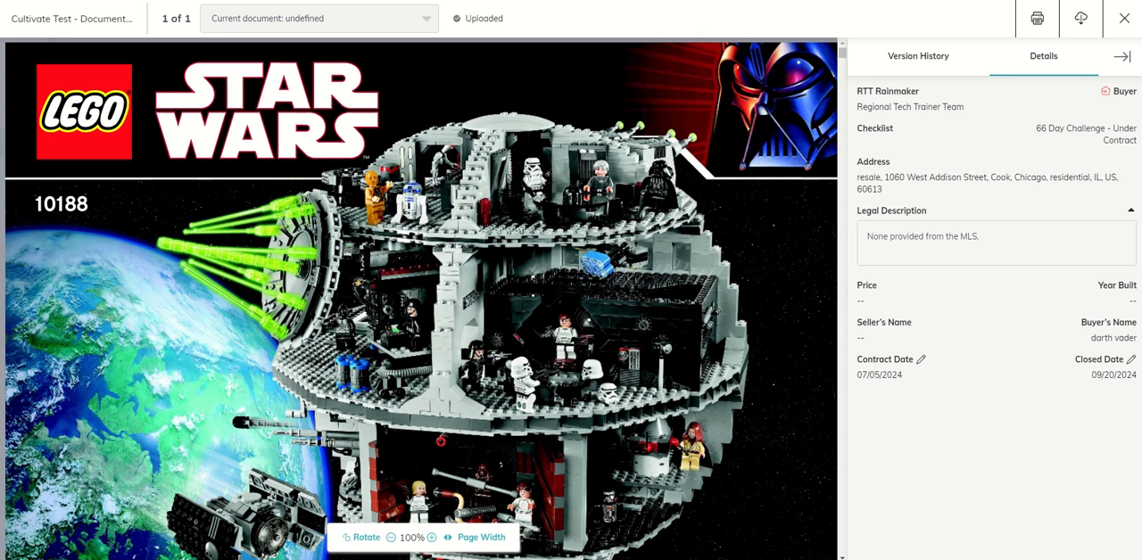
pyautogui.click(1128, 19)
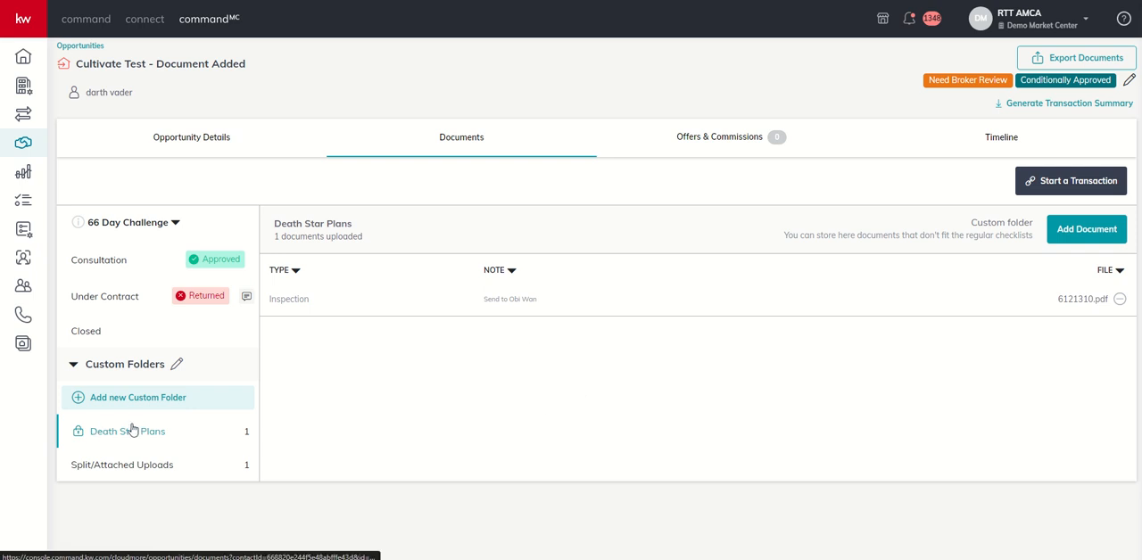
# In the Under Contract checklist, attach 6121310.pdf from the custom folders to the Executed Property Disclosure.
pyautogui.click(89, 337)
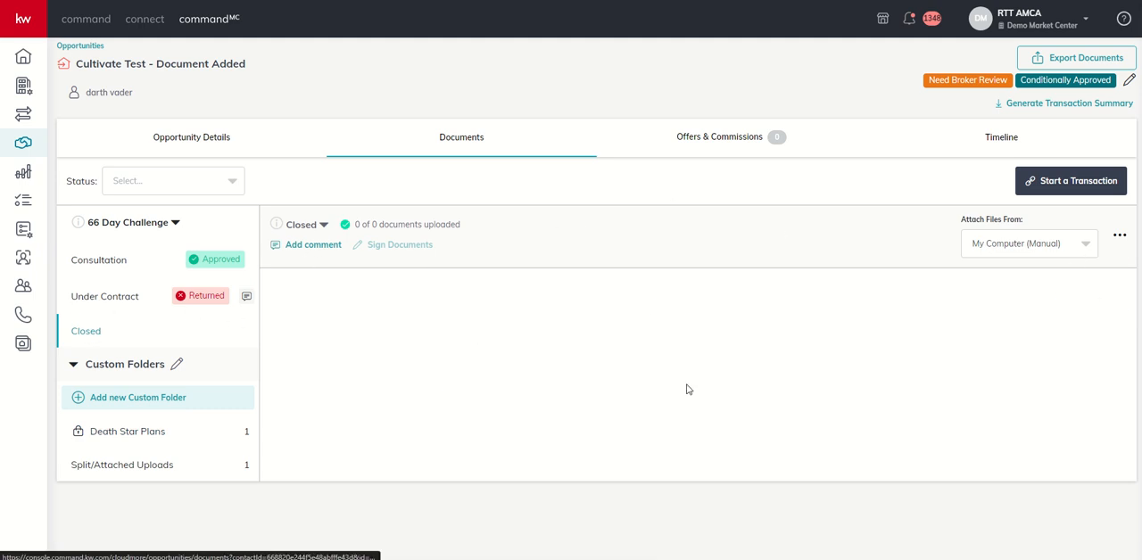
pyautogui.click(119, 300)
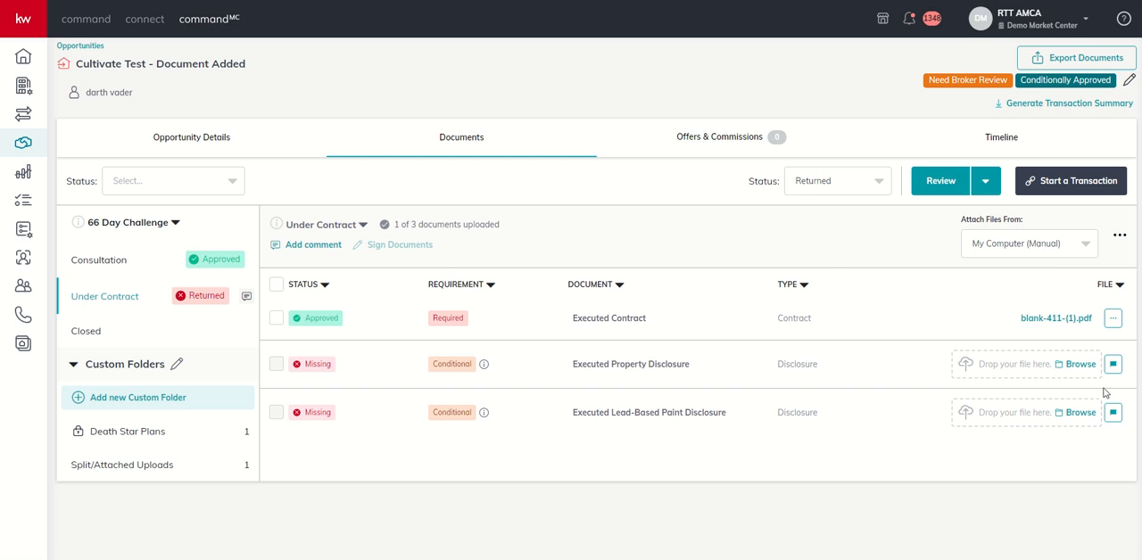
pyautogui.click(1033, 248)
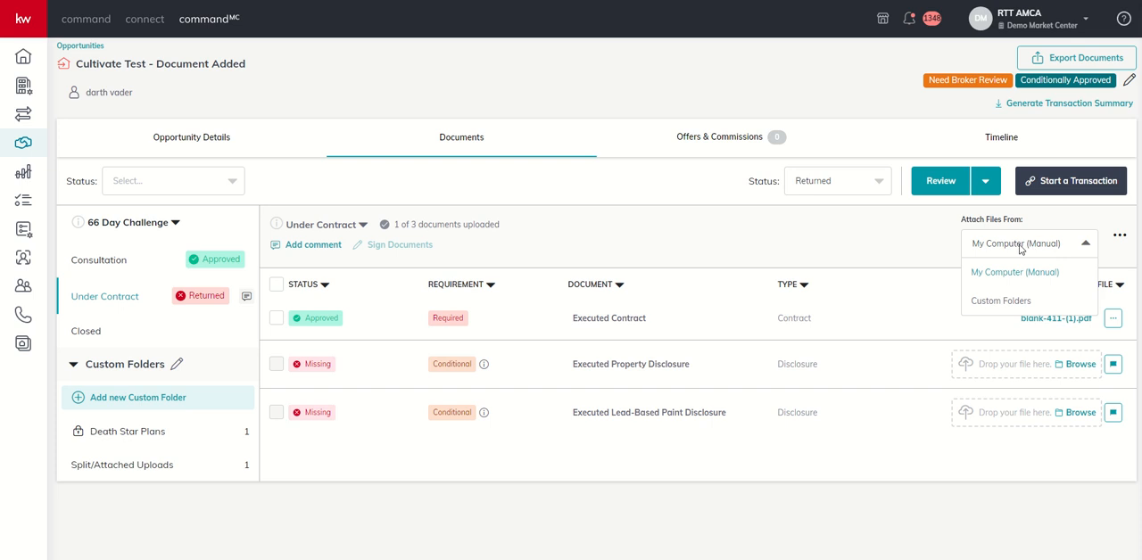
pyautogui.click(987, 303)
pyautogui.click(911, 368)
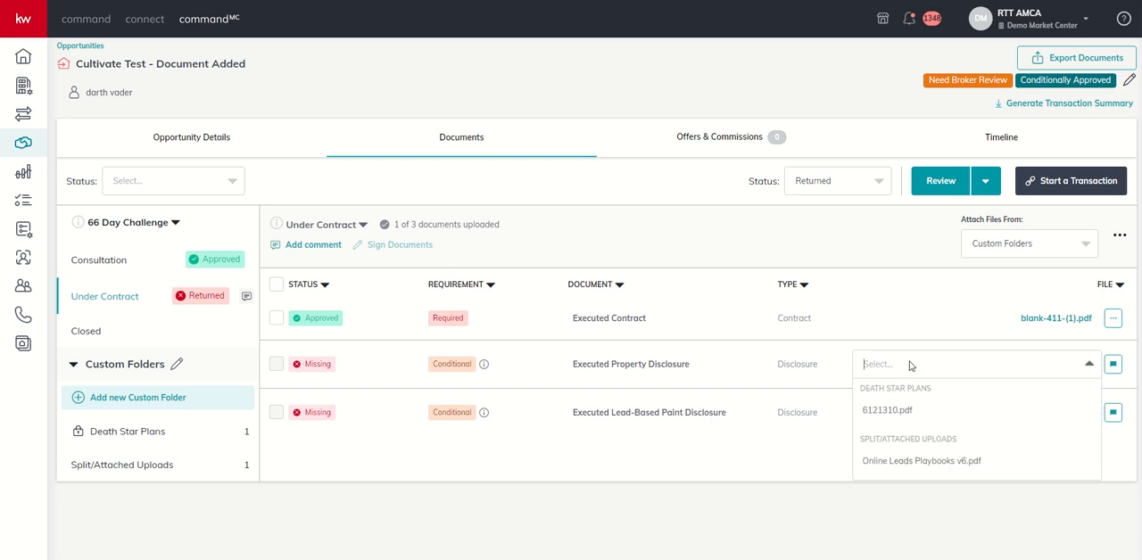
pyautogui.click(901, 418)
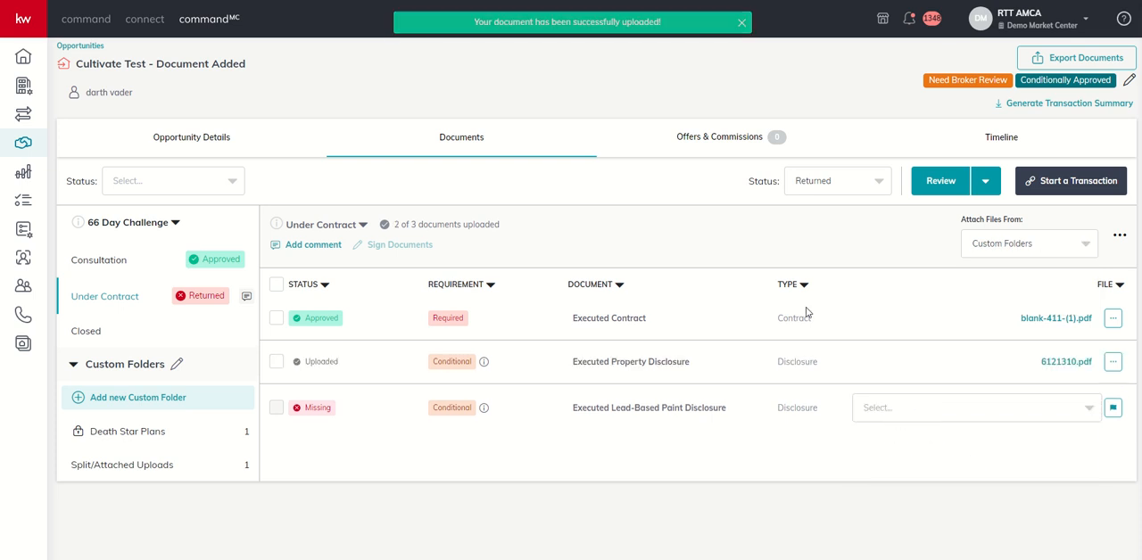
# Select the Executed Property Disclosure and check the available file actions, review choices and checklist statuses.
pyautogui.click(277, 362)
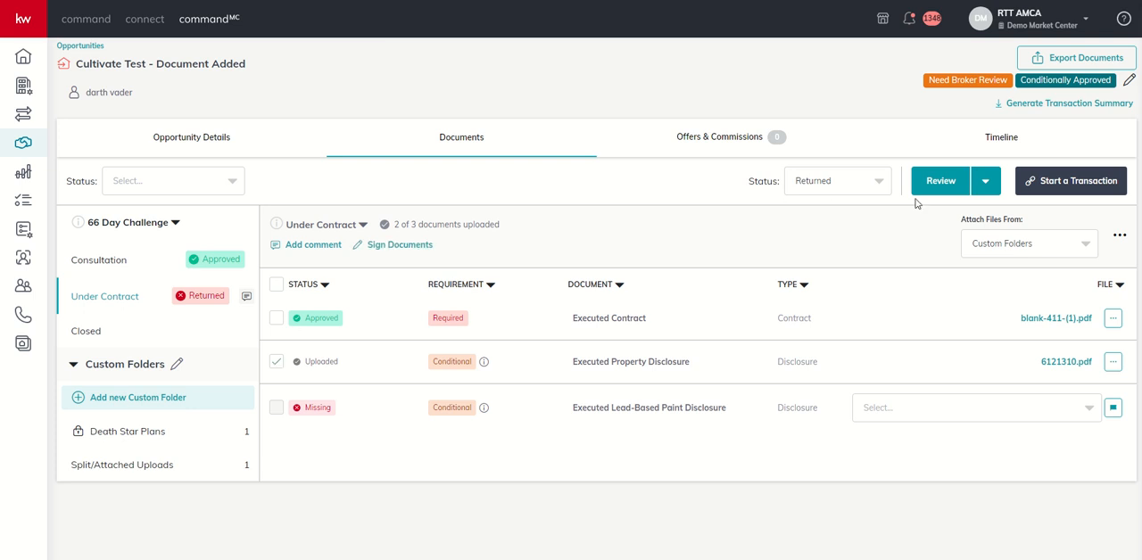
pyautogui.click(881, 191)
pyautogui.click(666, 200)
pyautogui.click(1113, 362)
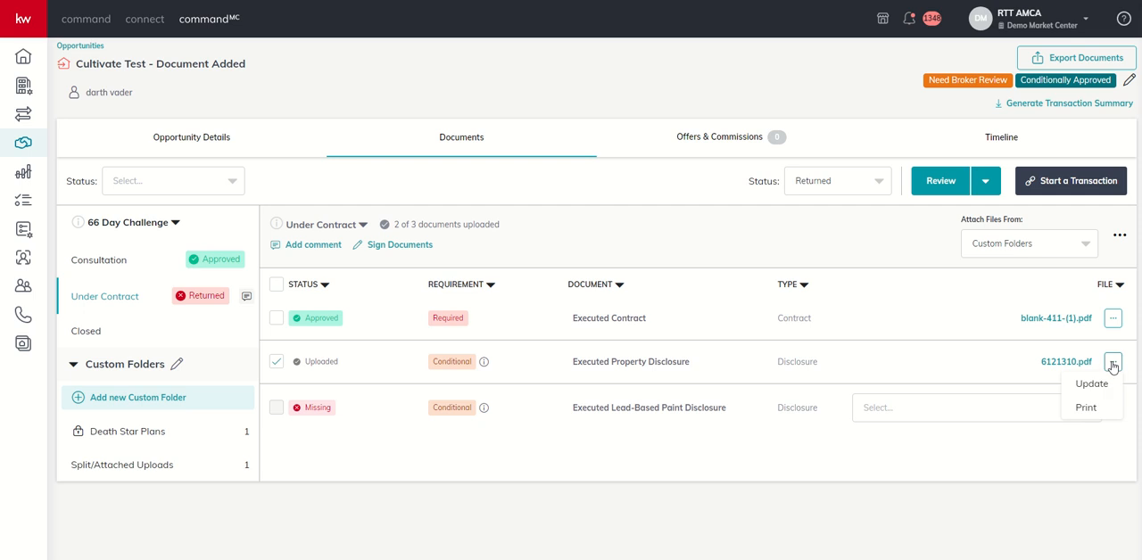
pyautogui.click(986, 181)
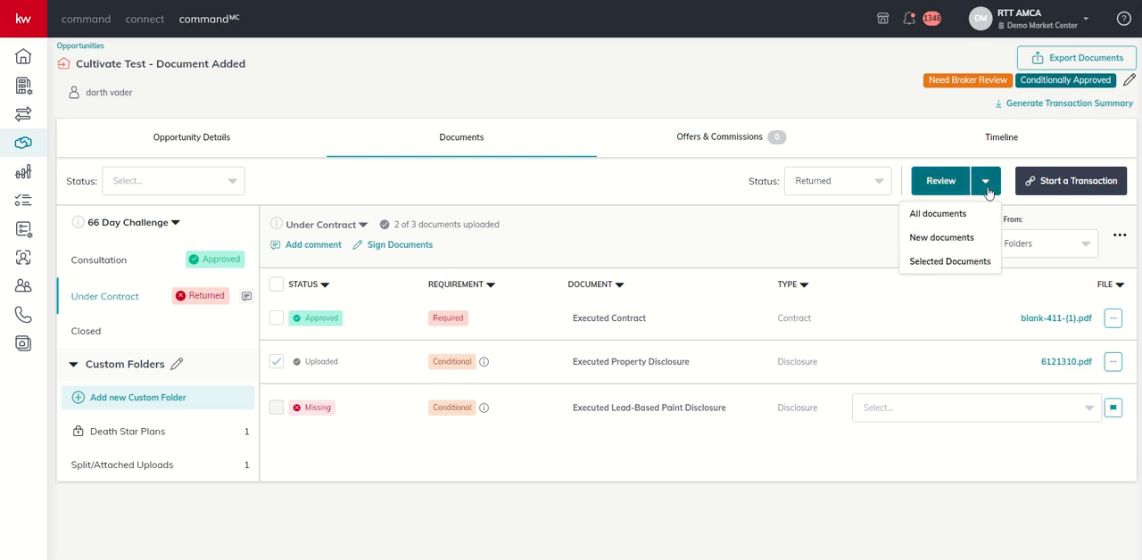
pyautogui.click(871, 183)
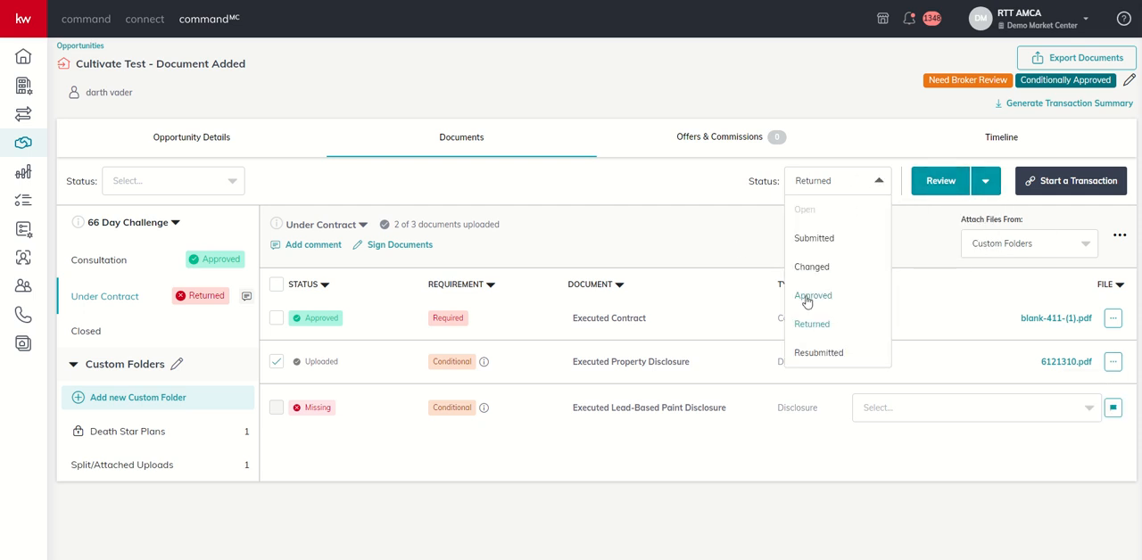
# Open the Executed Property Disclosure's 6121310.pdf for review and approve the document.
pyautogui.click(1049, 363)
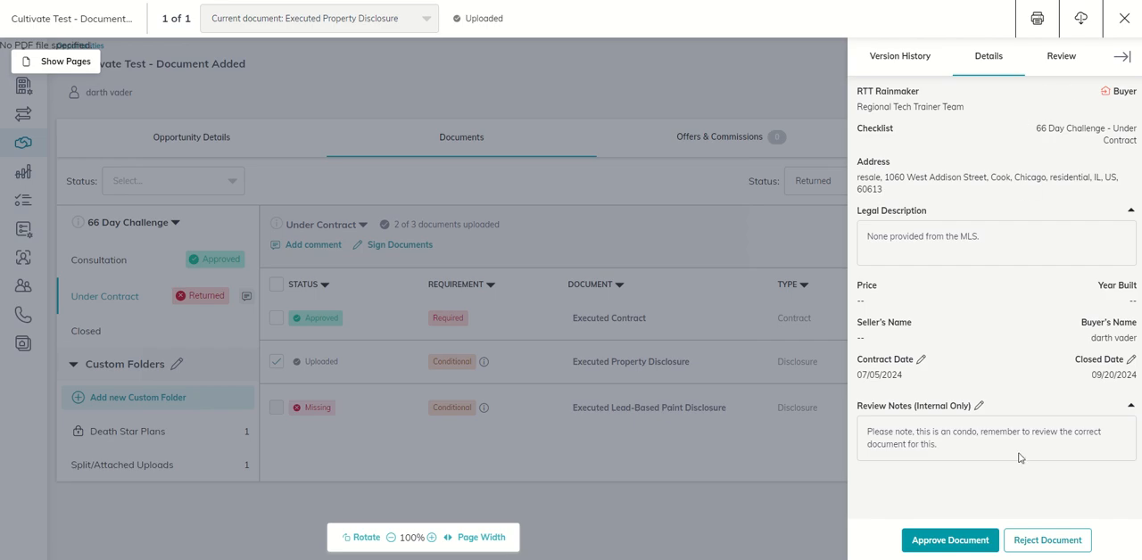
pyautogui.click(951, 541)
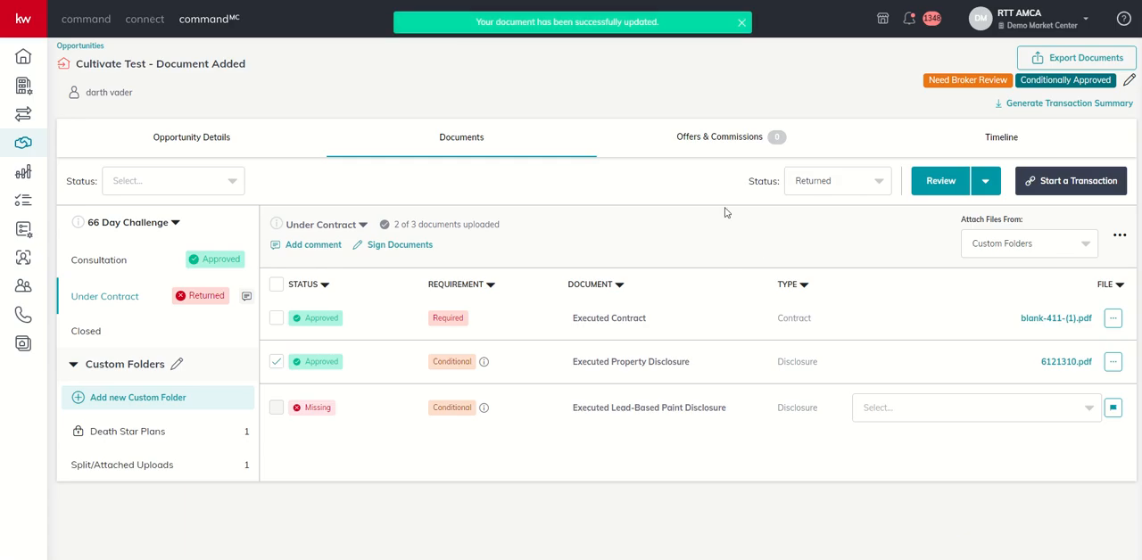